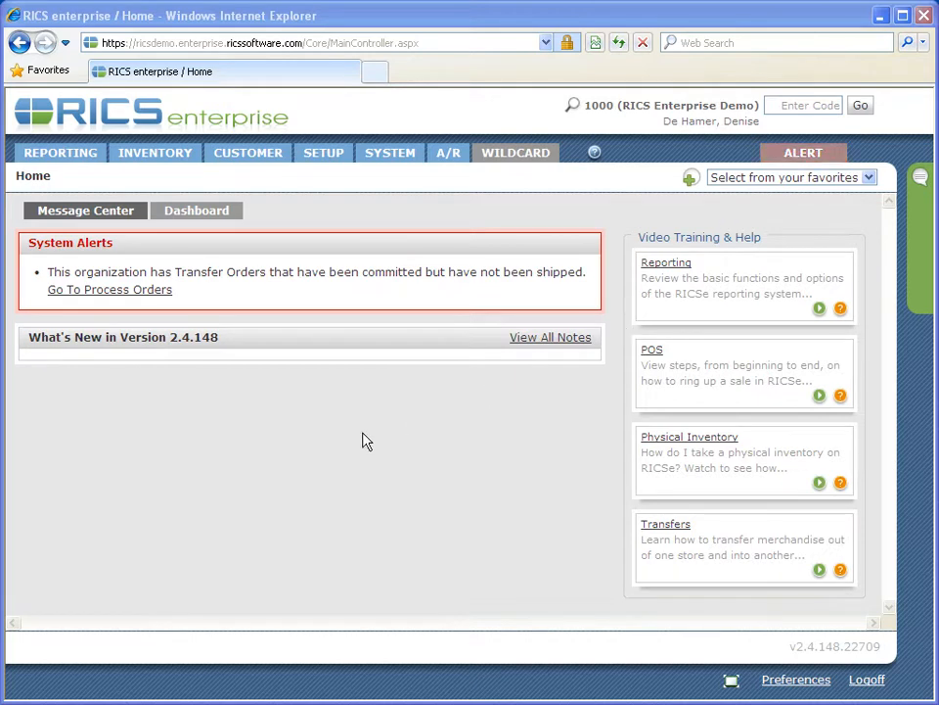
# Open the Sales Analysis report from the Sales group of the reporting section.
pyautogui.click(73, 161)
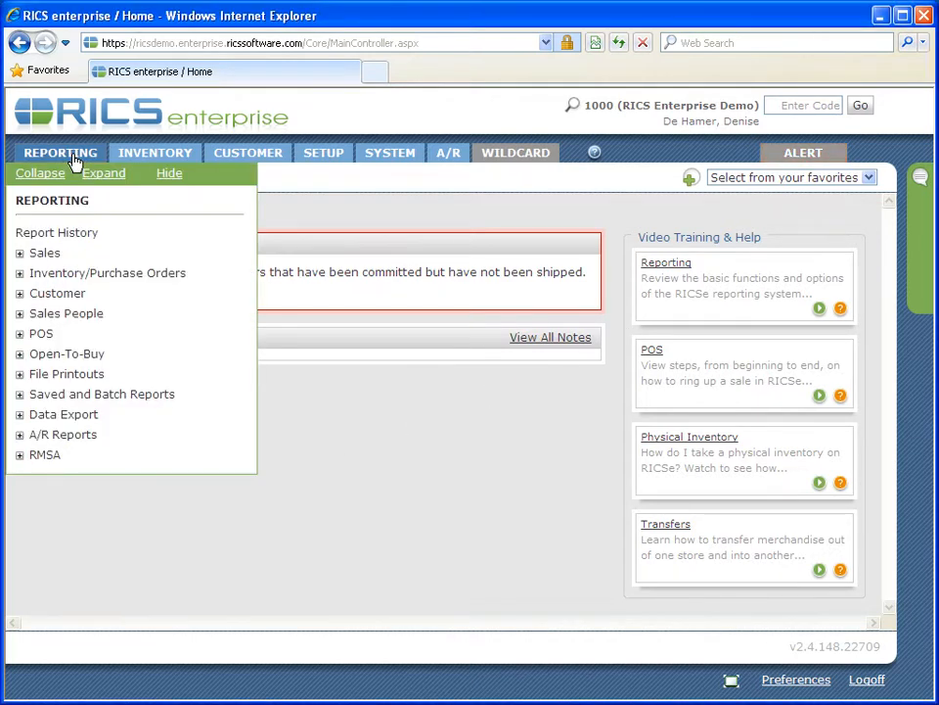
pyautogui.click(46, 259)
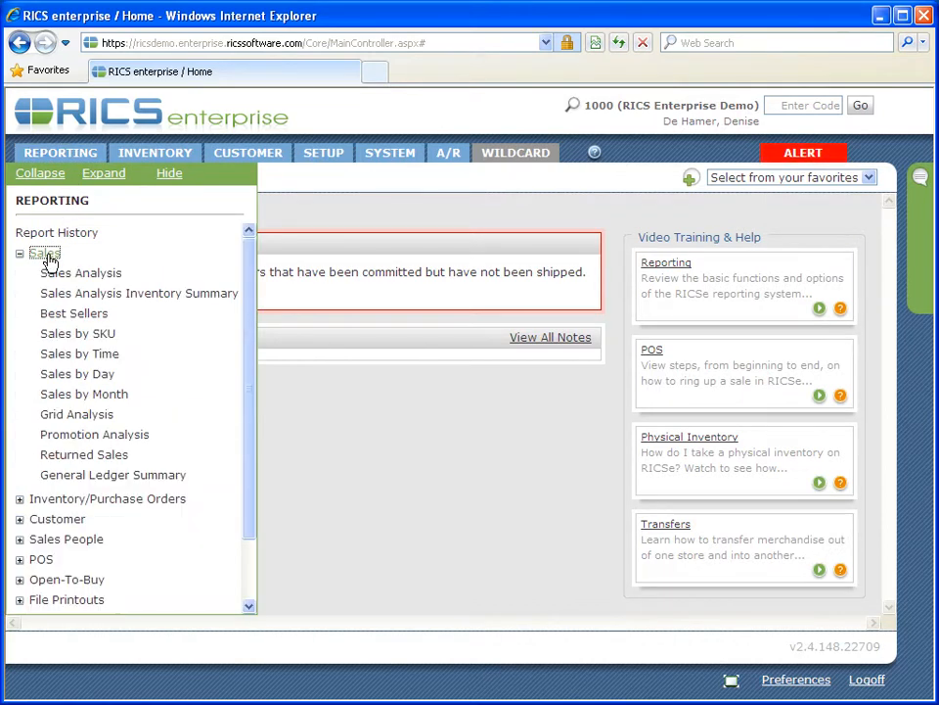
pyautogui.click(60, 276)
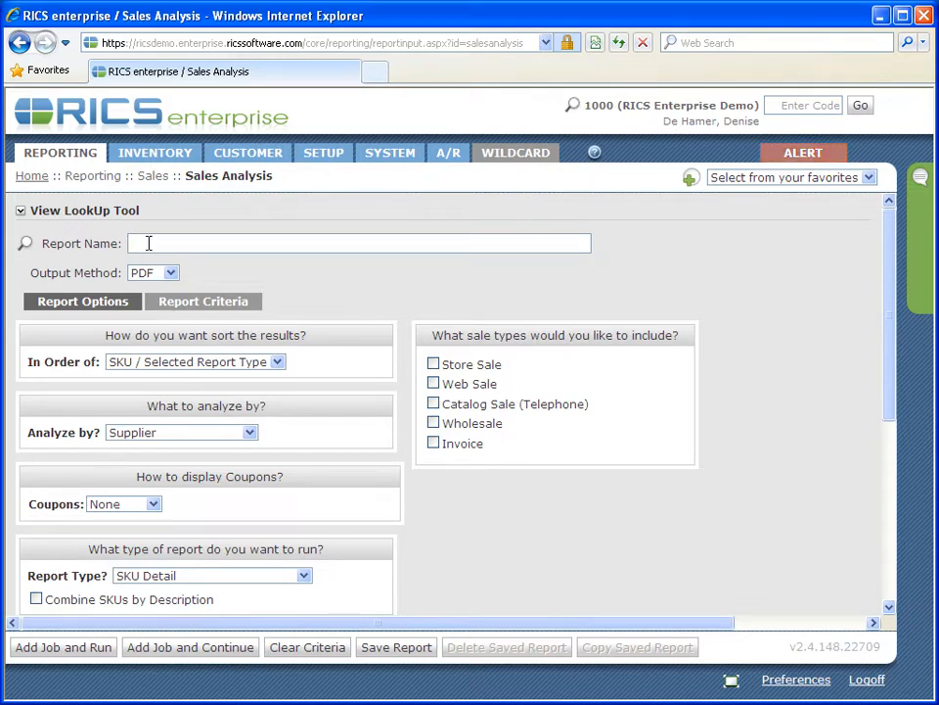
# Name the report "EOM - Supplier" and use PDF as its output method.
pyautogui.write('EOM - Supplier')
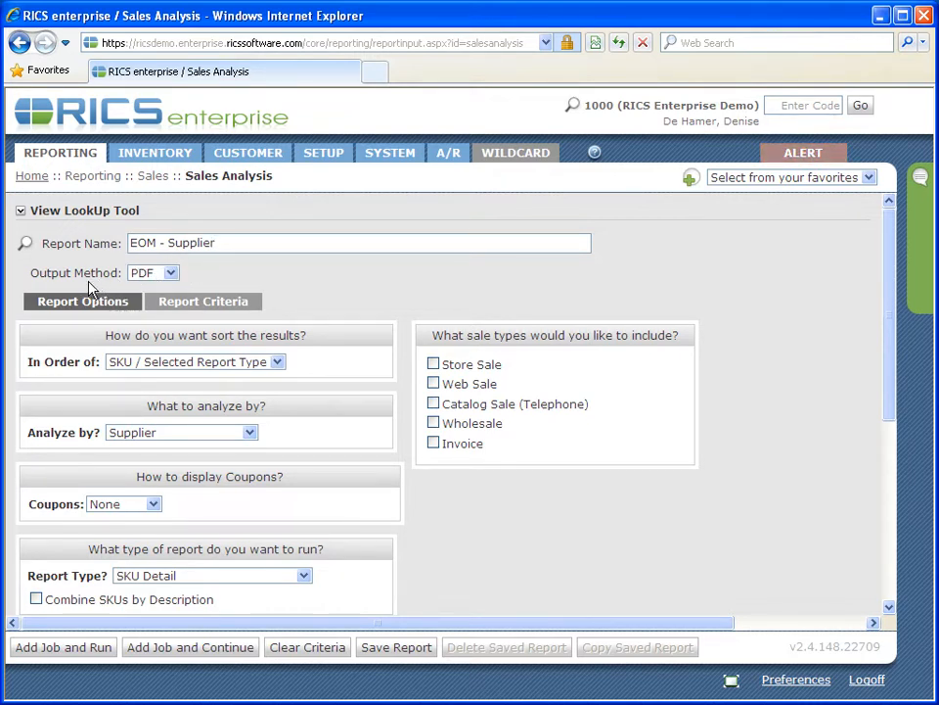
pyautogui.click(171, 274)
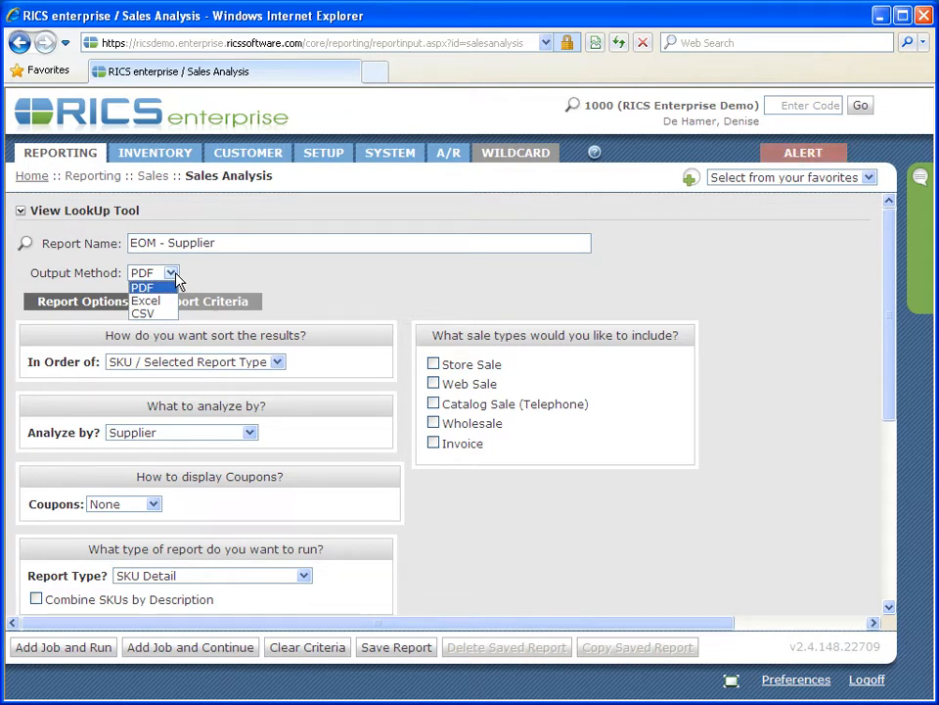
pyautogui.scroll(-1, 176, 279)
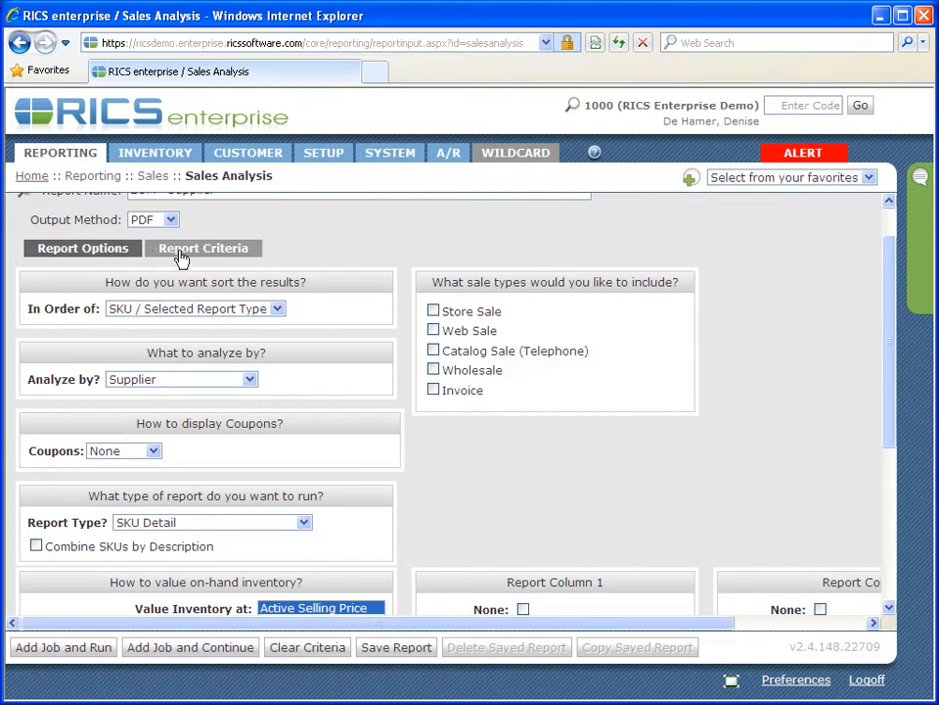
# In the report options, sort the results in order of SKU / Selected Report Type.
pyautogui.click(70, 247)
pyautogui.scroll(-1, 69, 247)
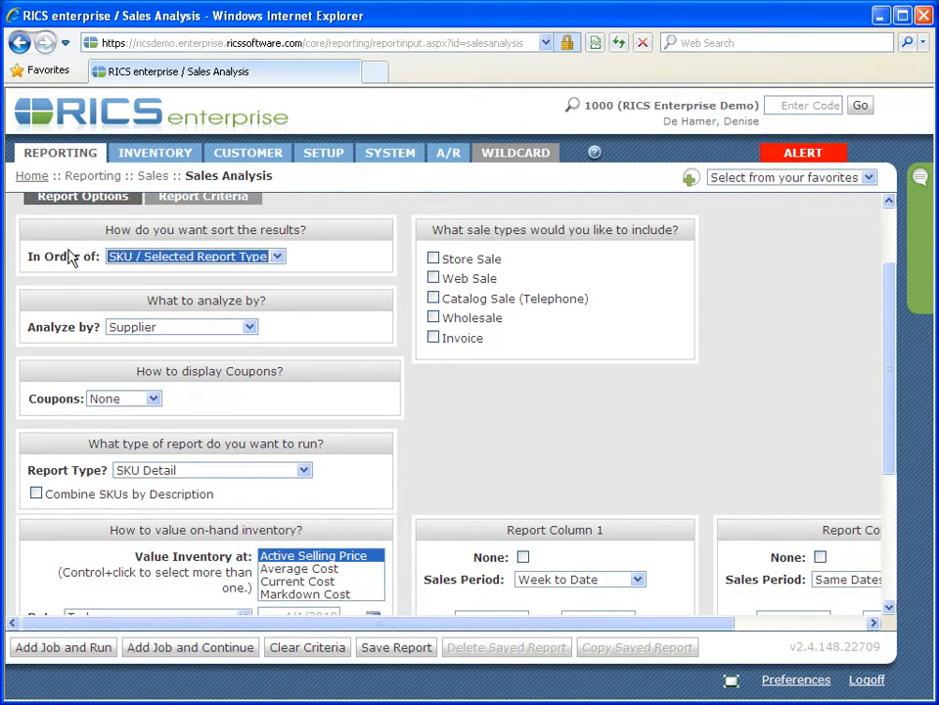
pyautogui.click(277, 257)
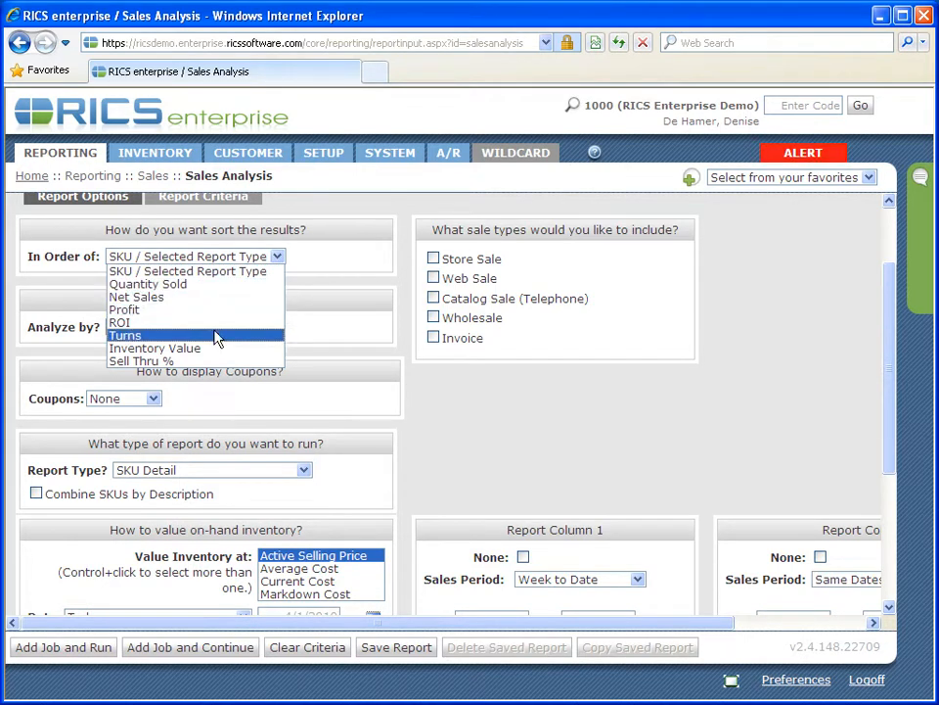
pyautogui.click(252, 272)
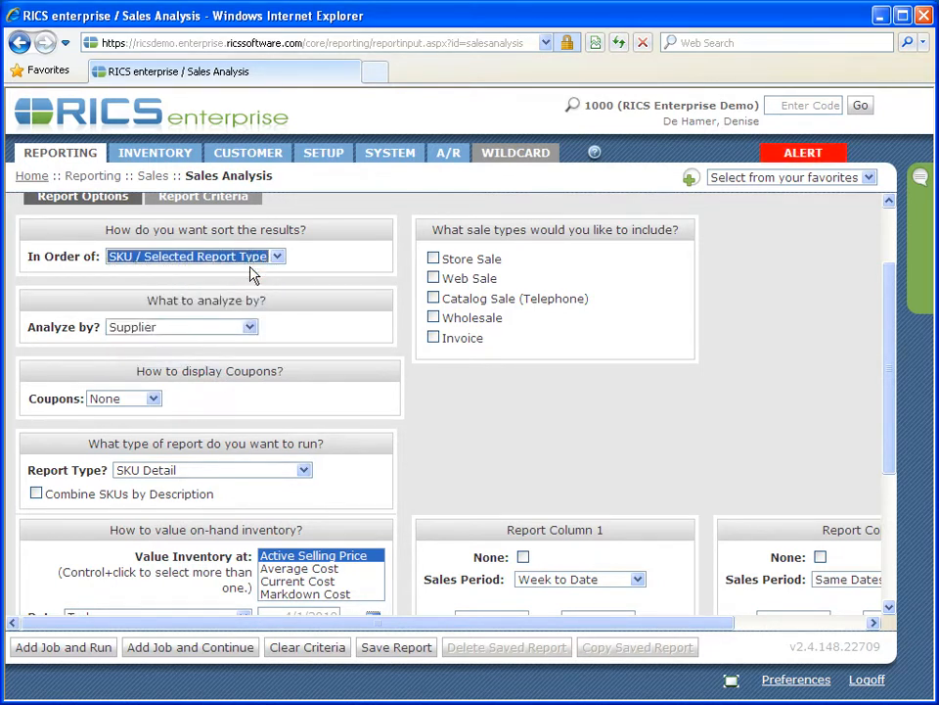
pyautogui.press('Tab')
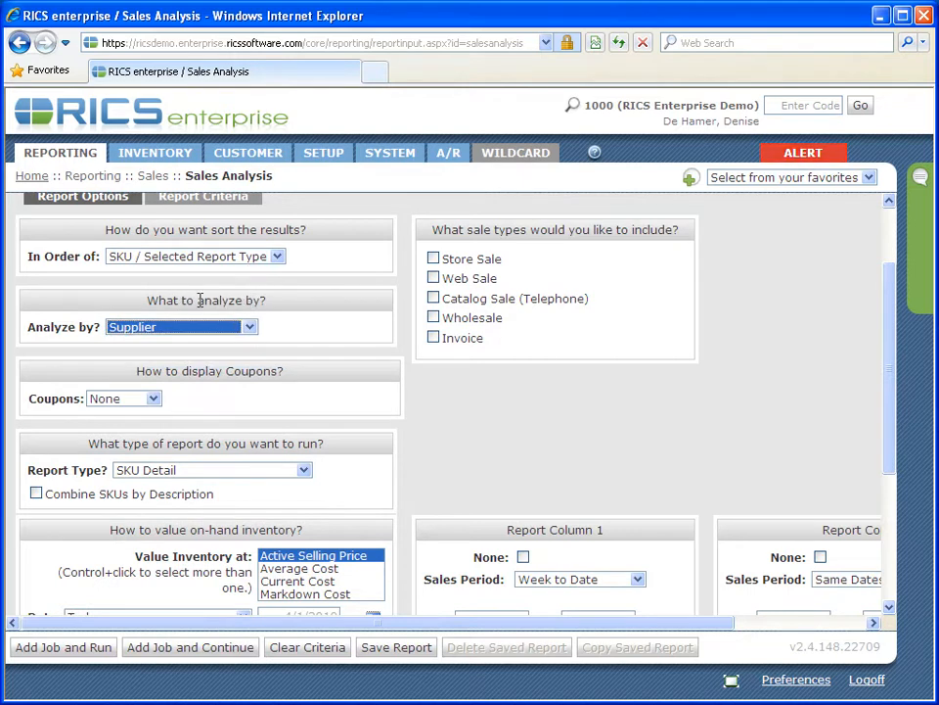
# Set the report to analyze by Supplier and the coupon display to None.
pyautogui.click(250, 331)
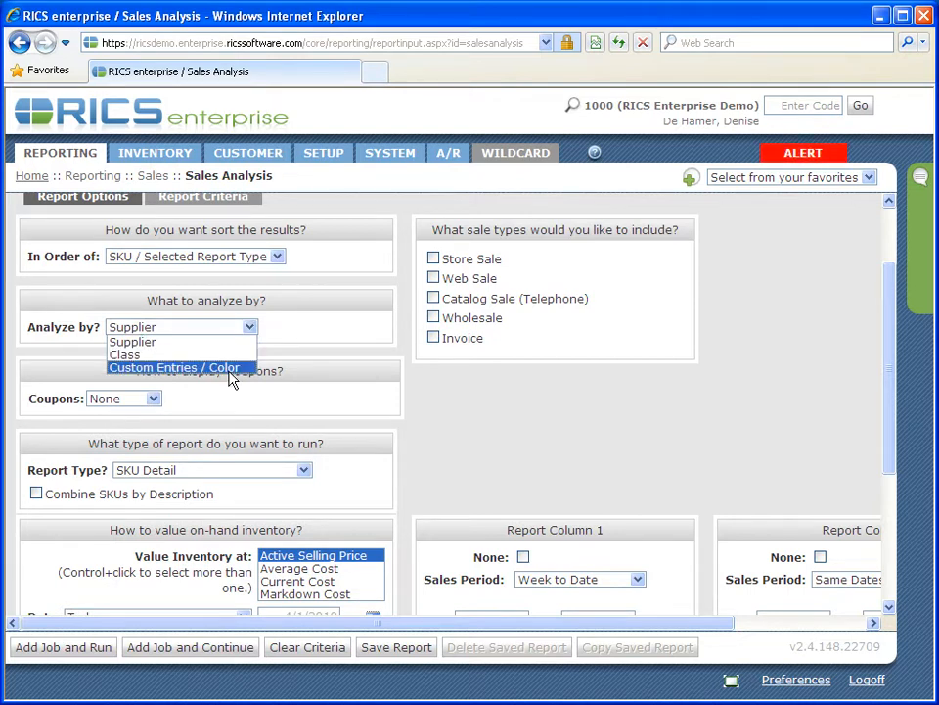
pyautogui.click(231, 342)
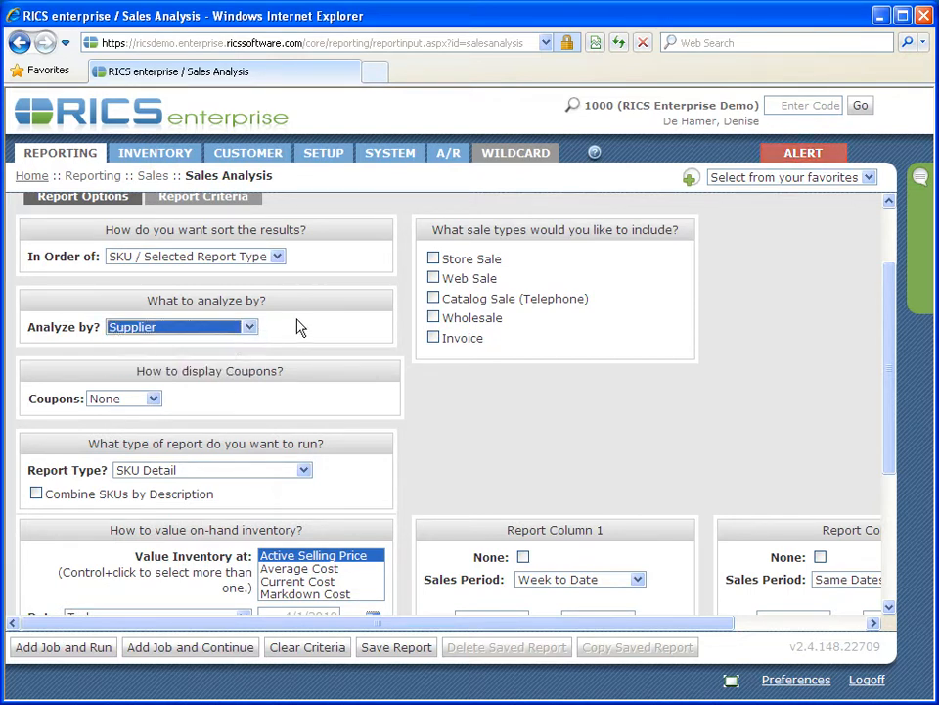
pyautogui.press('Tab')
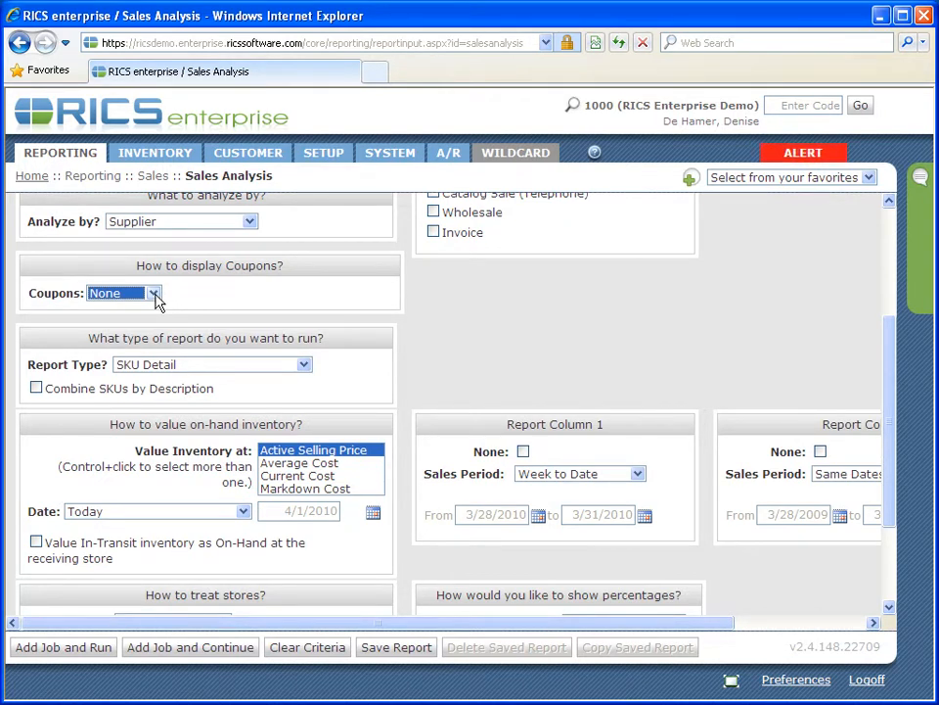
pyautogui.click(154, 294)
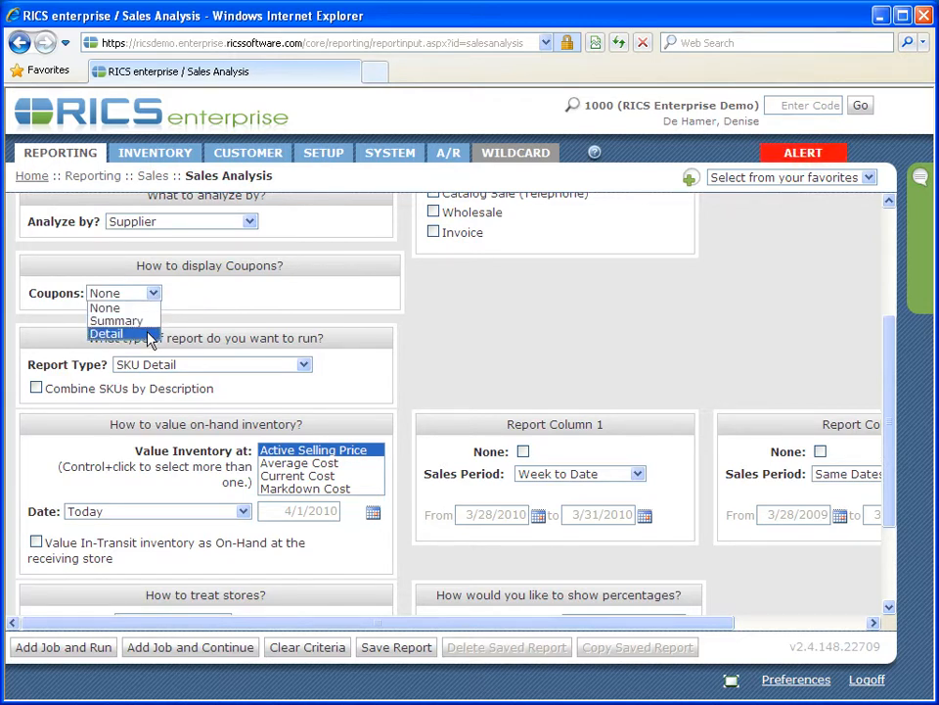
pyautogui.click(122, 308)
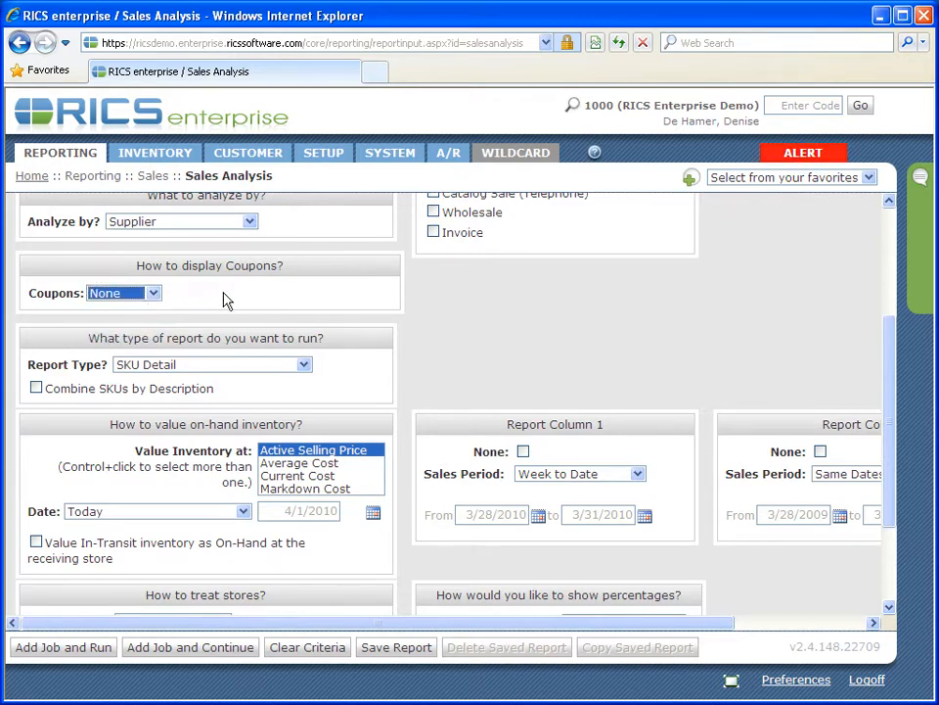
# Choose Supplier Summary as the type of report to run.
pyautogui.scroll(-1, 253, 294)
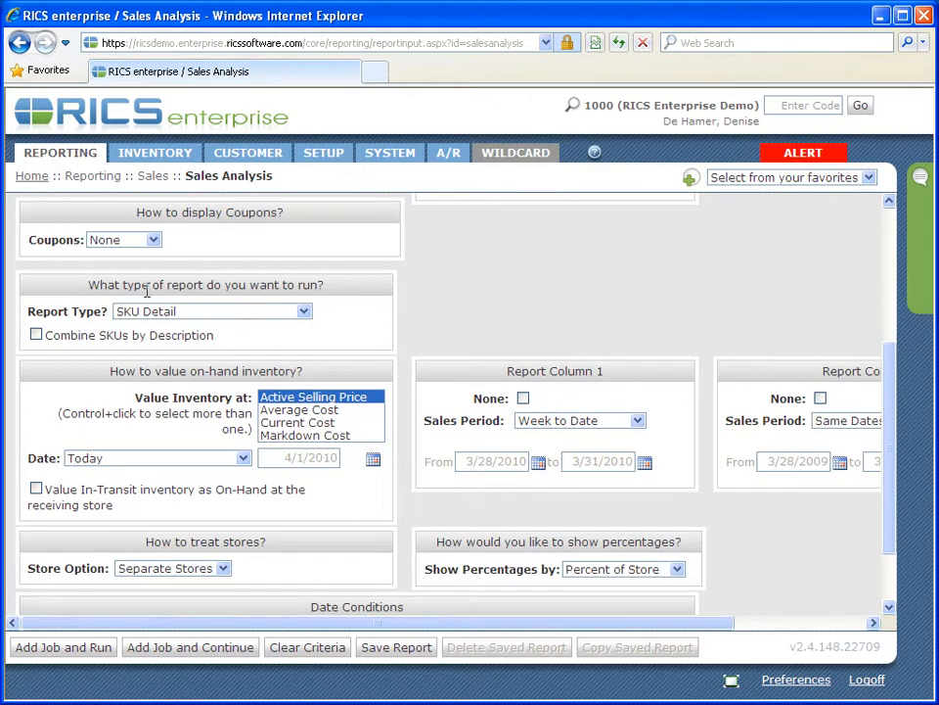
pyautogui.click(304, 313)
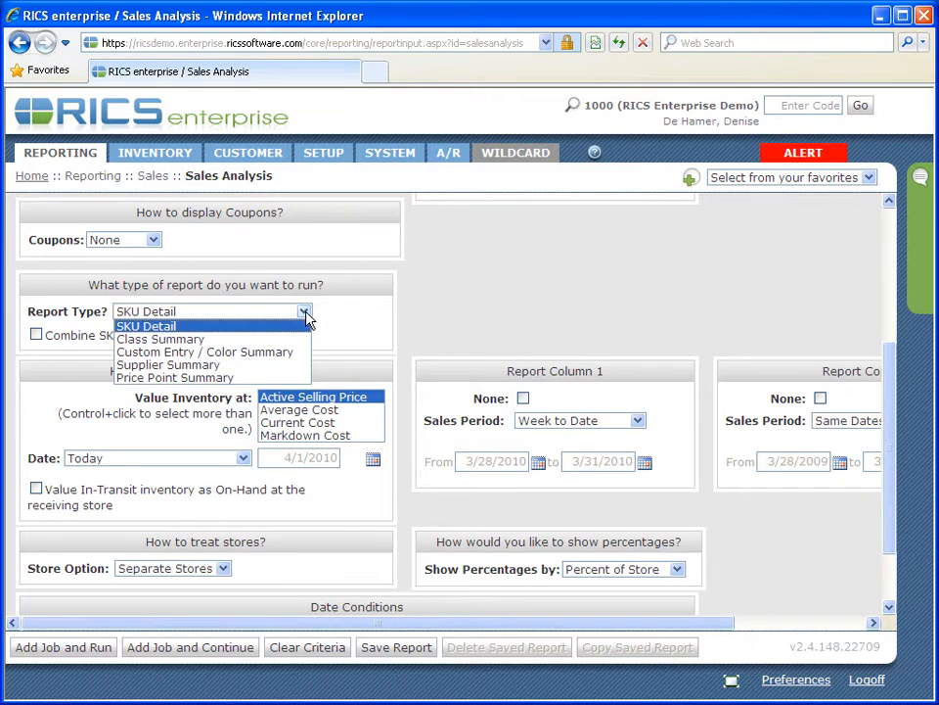
pyautogui.click(245, 365)
# Value the on-hand inventory at both Active Selling Price and Average Cost.
pyautogui.scroll(-2, 506, 311)
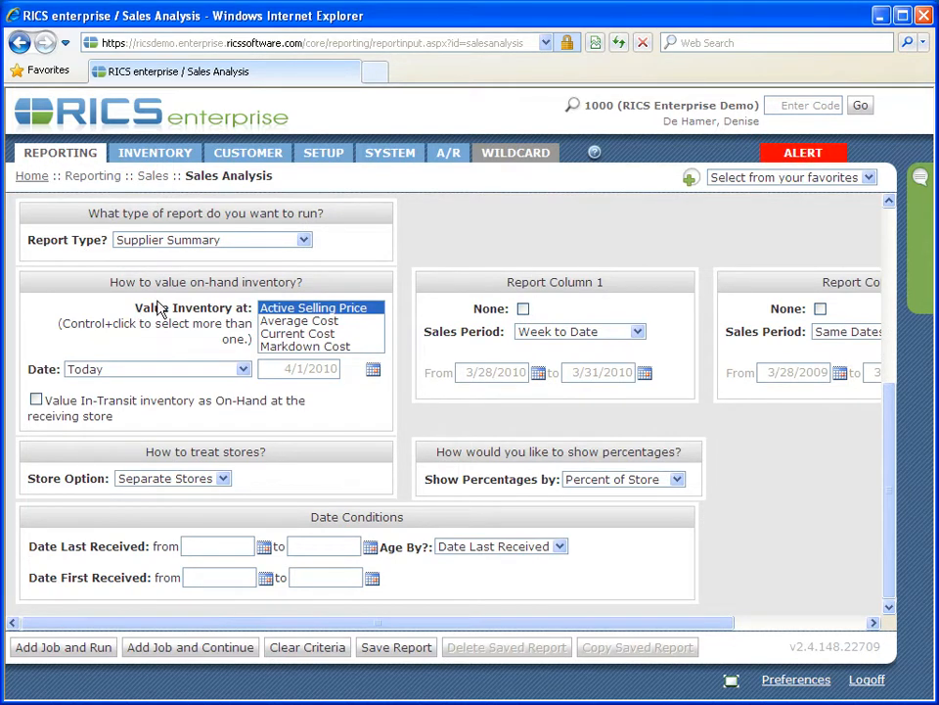
pyautogui.click(283, 323)
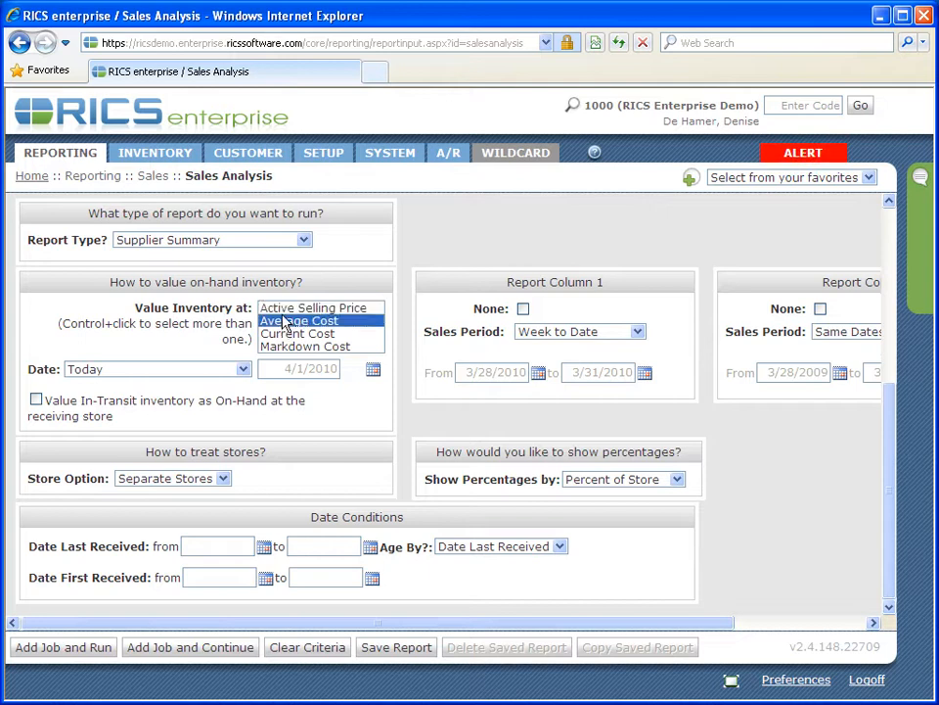
pyautogui.click(288, 336)
pyautogui.click(290, 346)
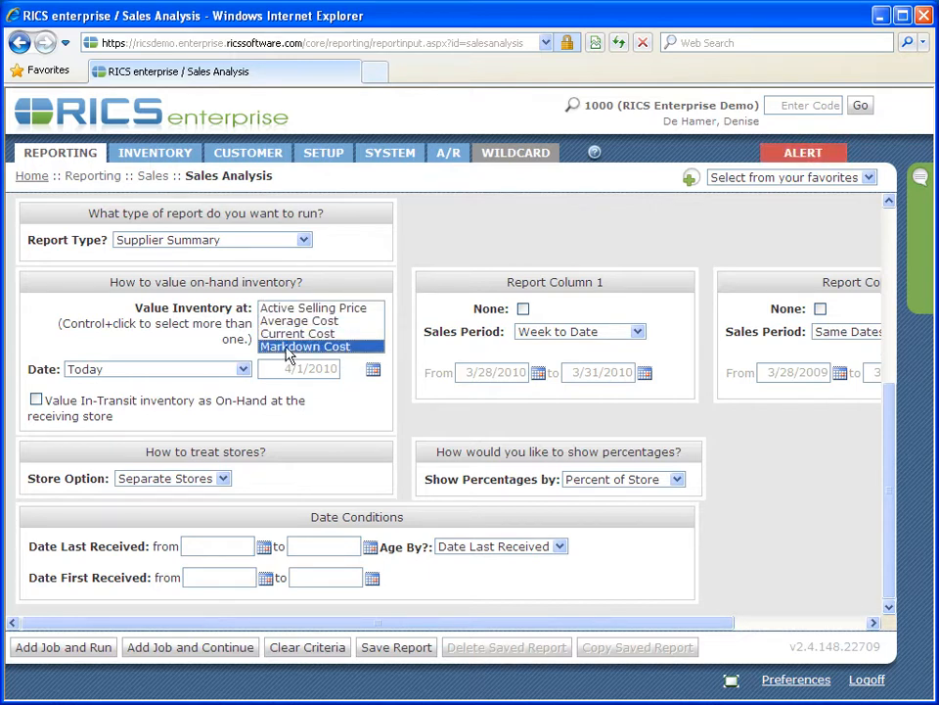
pyautogui.click(300, 311)
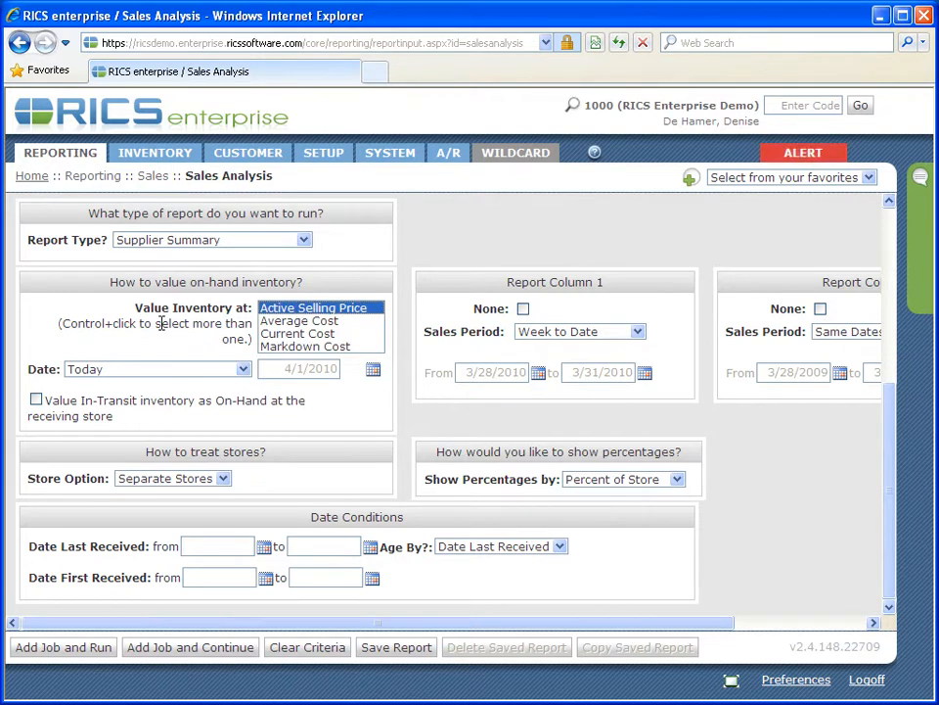
pyautogui.click(311, 322)
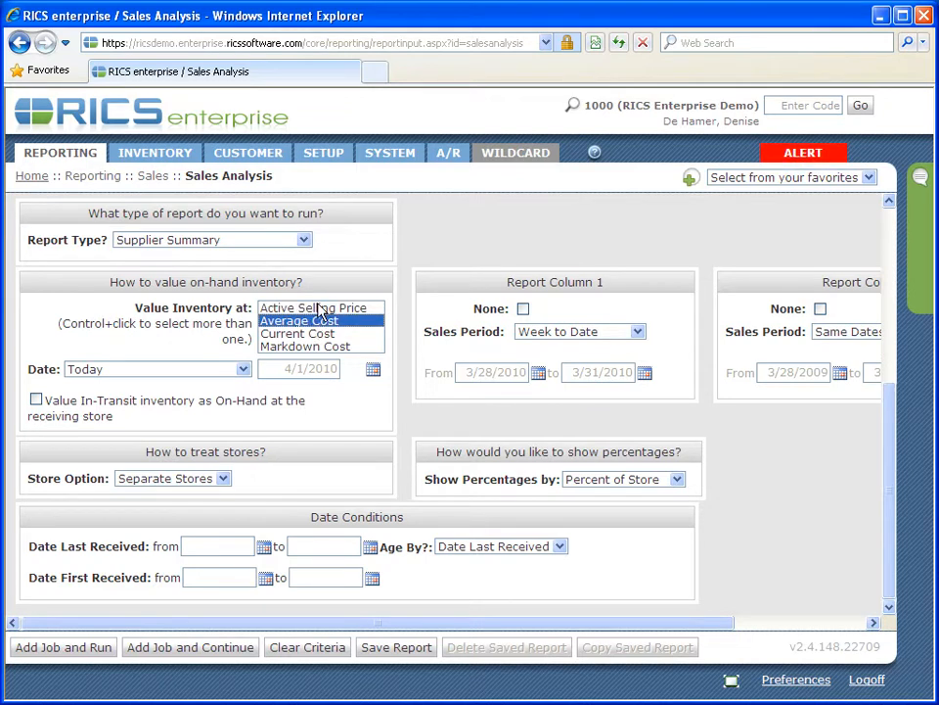
pyautogui.keyDown('ctrl'); pyautogui.click(317, 308); pyautogui.keyUp('ctrl')
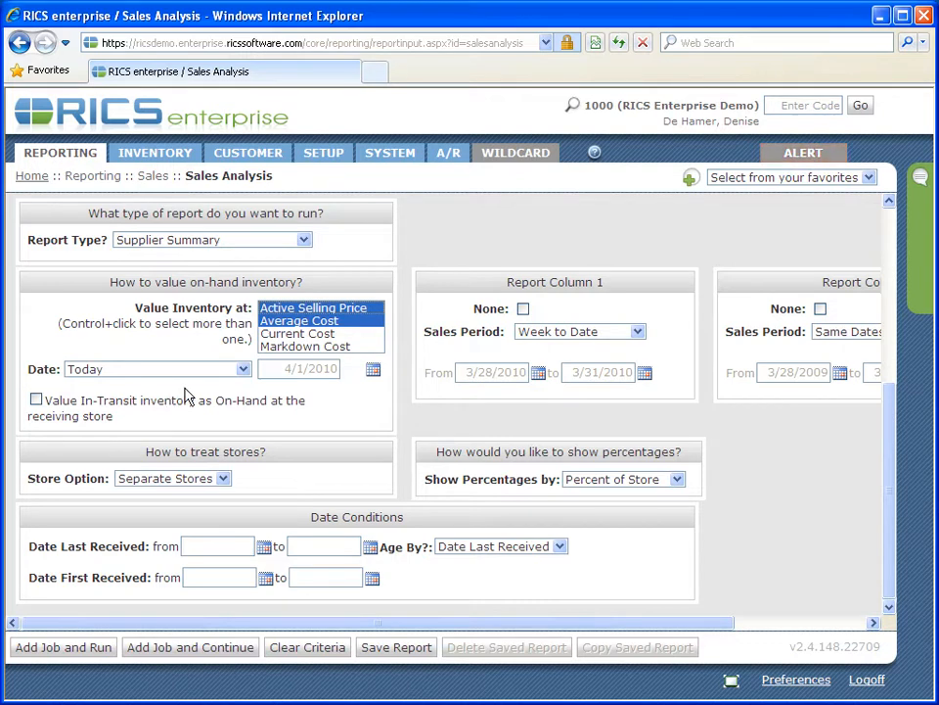
# Set the inventory valuation date to Last Day of Previous Month and the store option to Separate Stores.
pyautogui.click(244, 370)
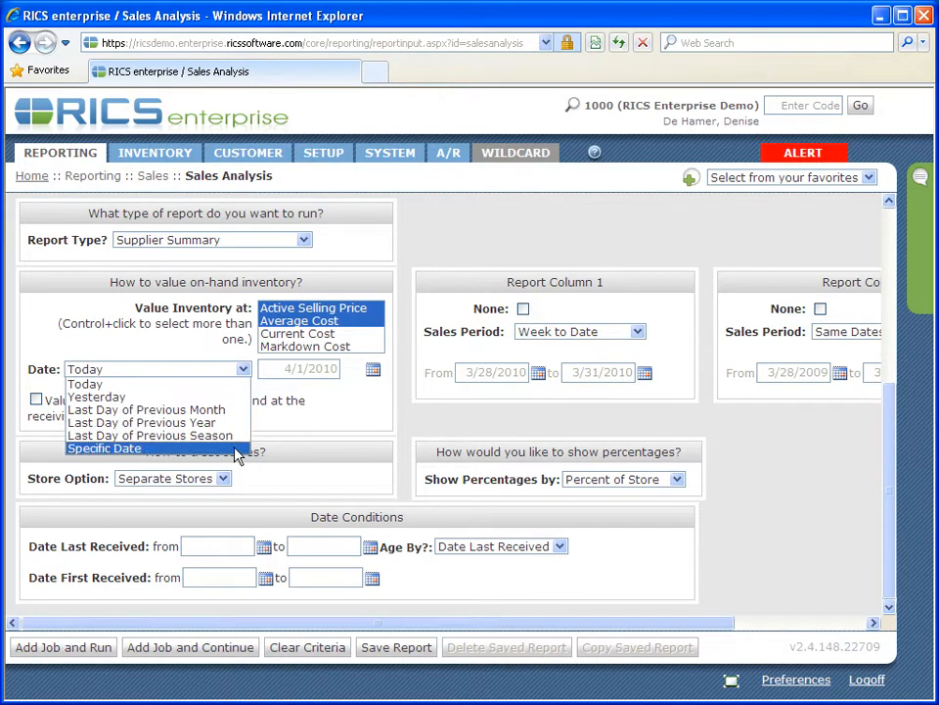
pyautogui.press('Escape')
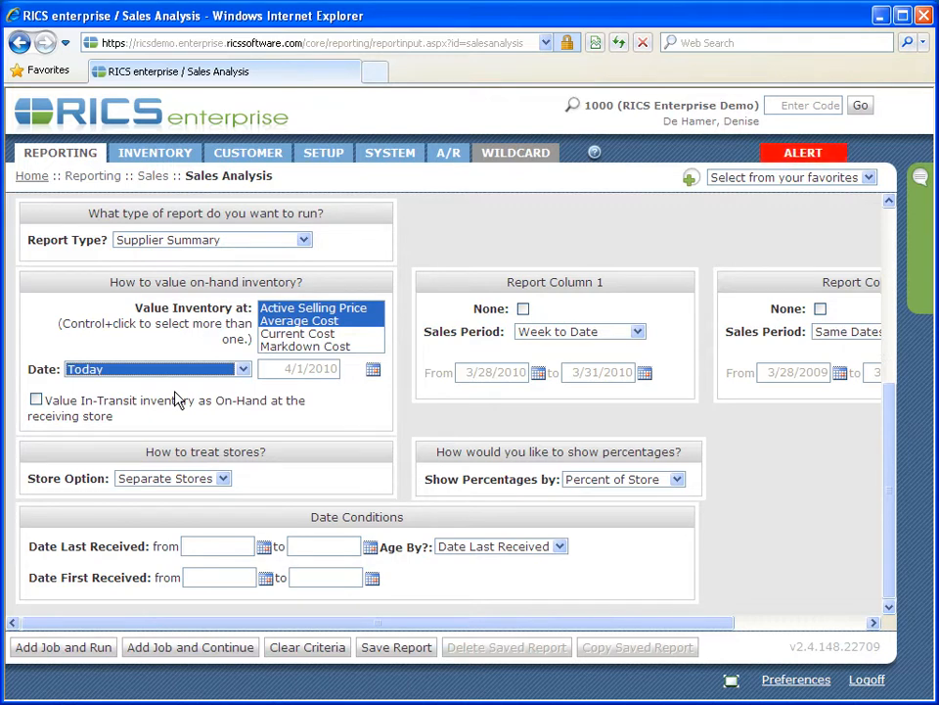
pyautogui.click(245, 370)
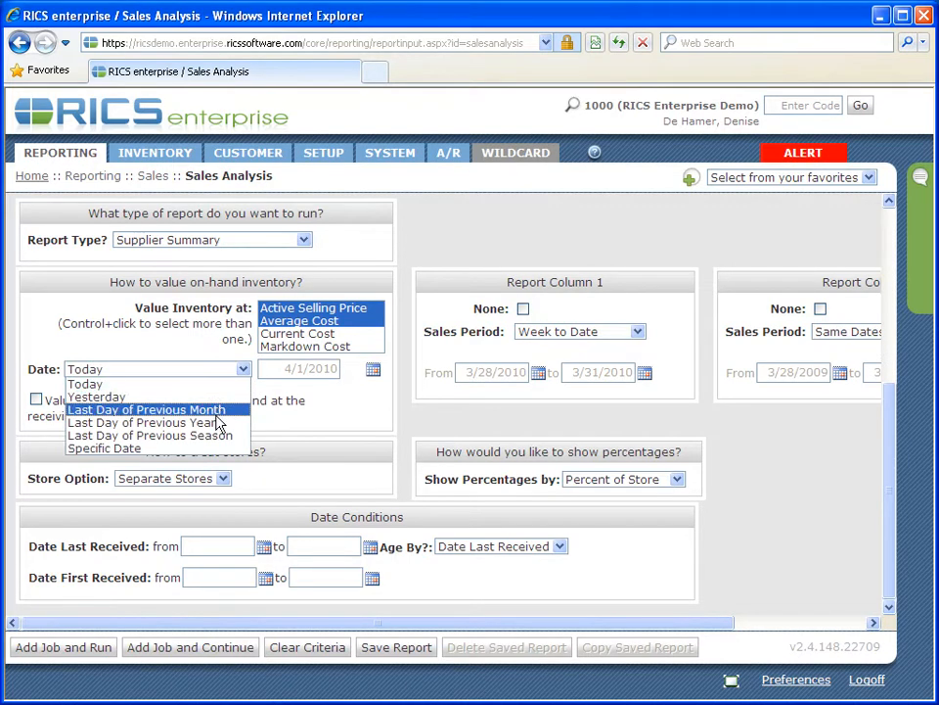
pyautogui.click(216, 411)
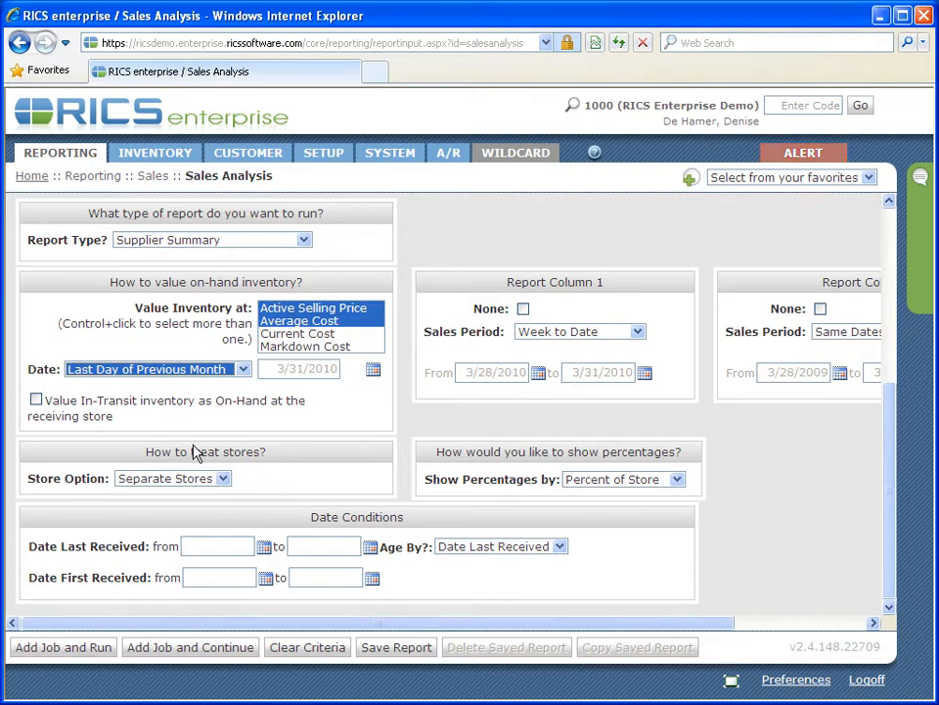
pyautogui.click(223, 478)
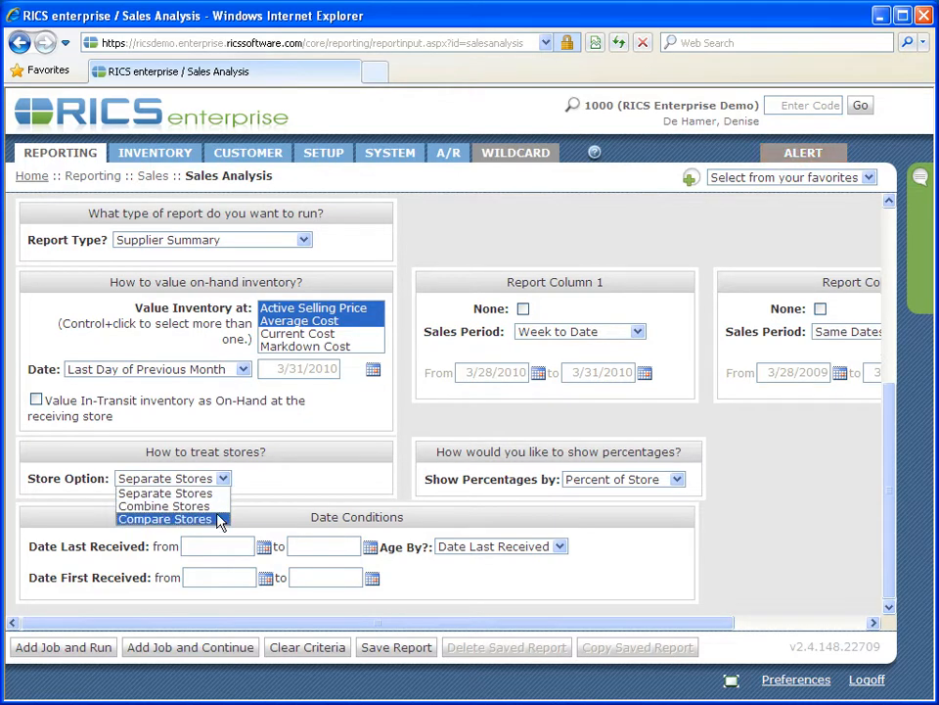
pyautogui.click(234, 495)
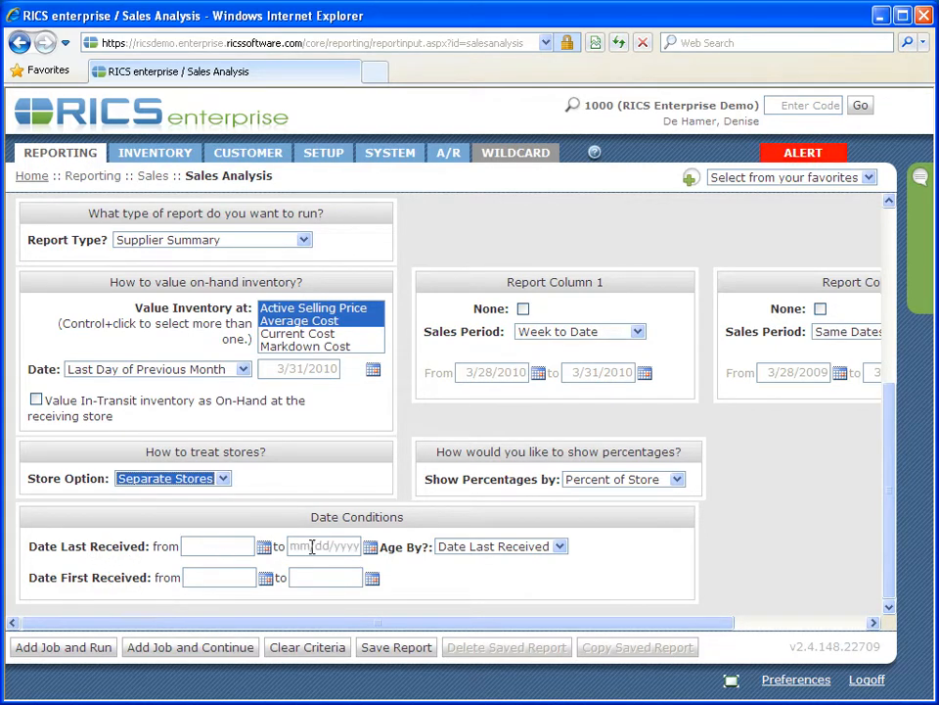
# Include all sale types in the report: Store Sale, Web Sale, Catalog Sale (Telephone), Wholesale and Invoice.
pyautogui.scroll(5, 229, 524)
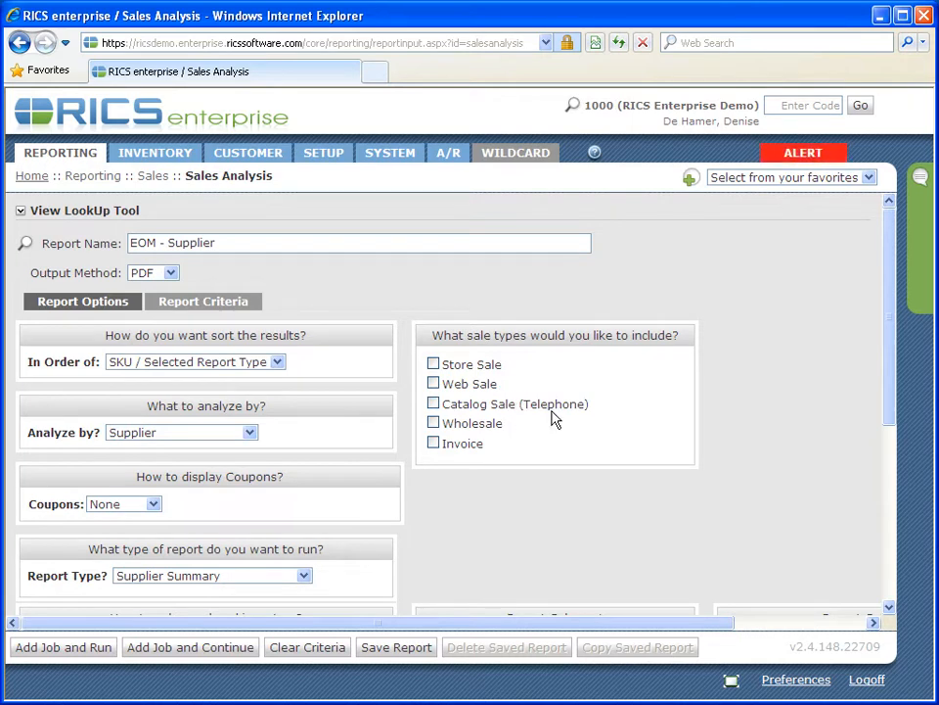
pyautogui.click(434, 365)
pyautogui.click(433, 385)
pyautogui.click(433, 403)
pyautogui.click(434, 424)
pyautogui.click(433, 444)
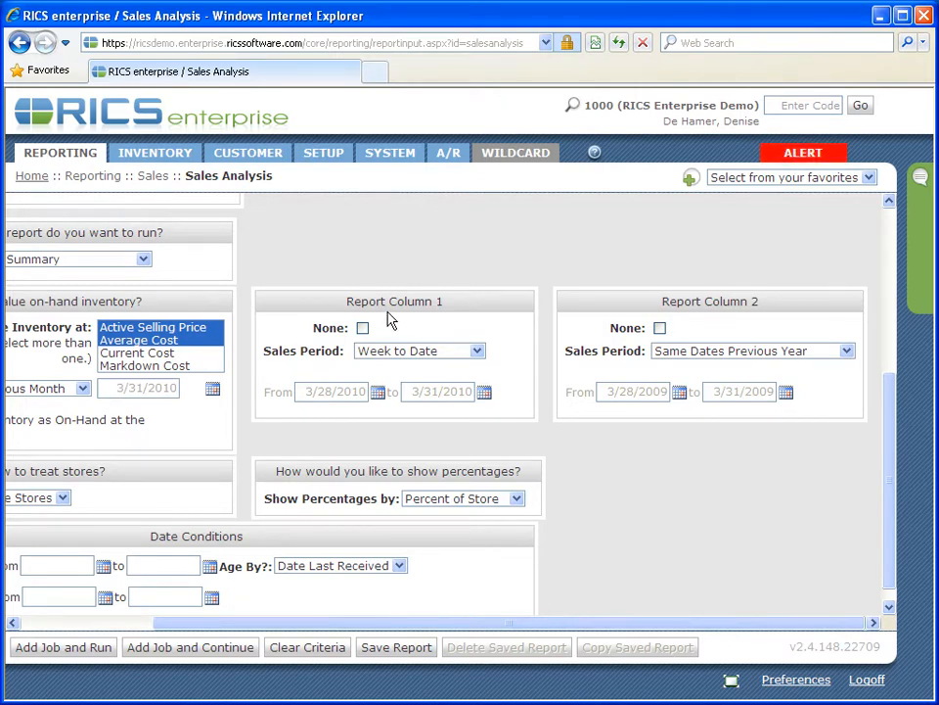
# Set the sales period of Report Column 1 to Previous Month.
pyautogui.click(478, 352)
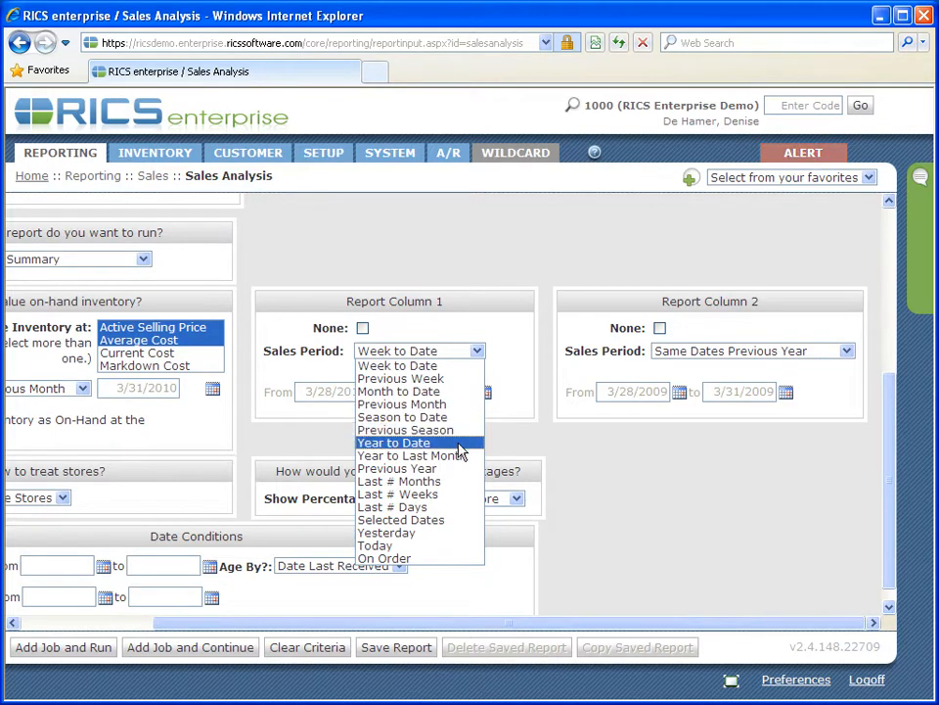
pyautogui.click(452, 520)
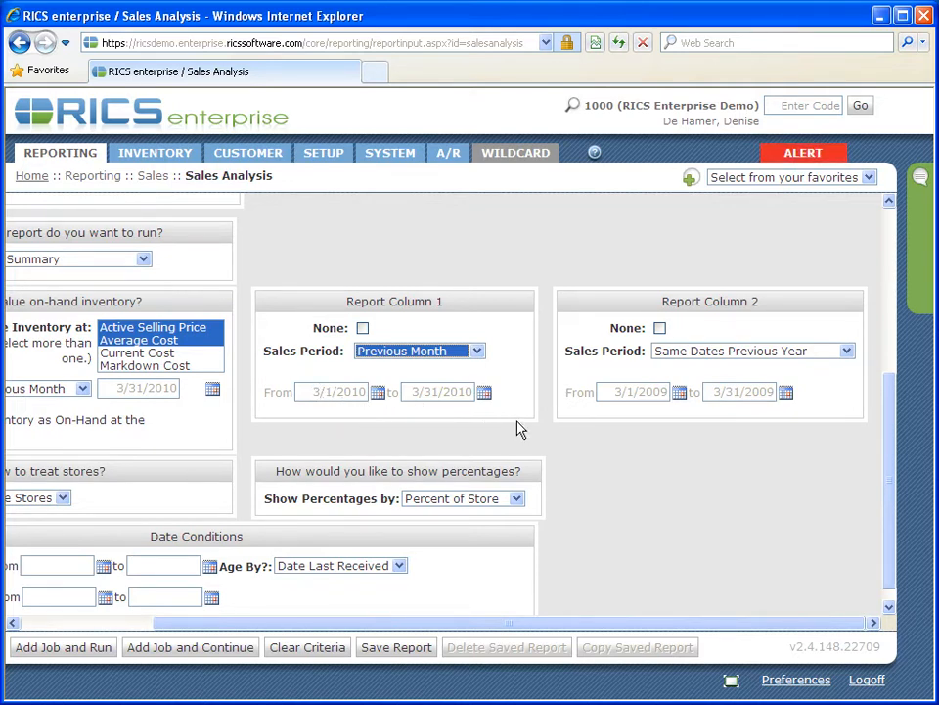
pyautogui.press('Tab')
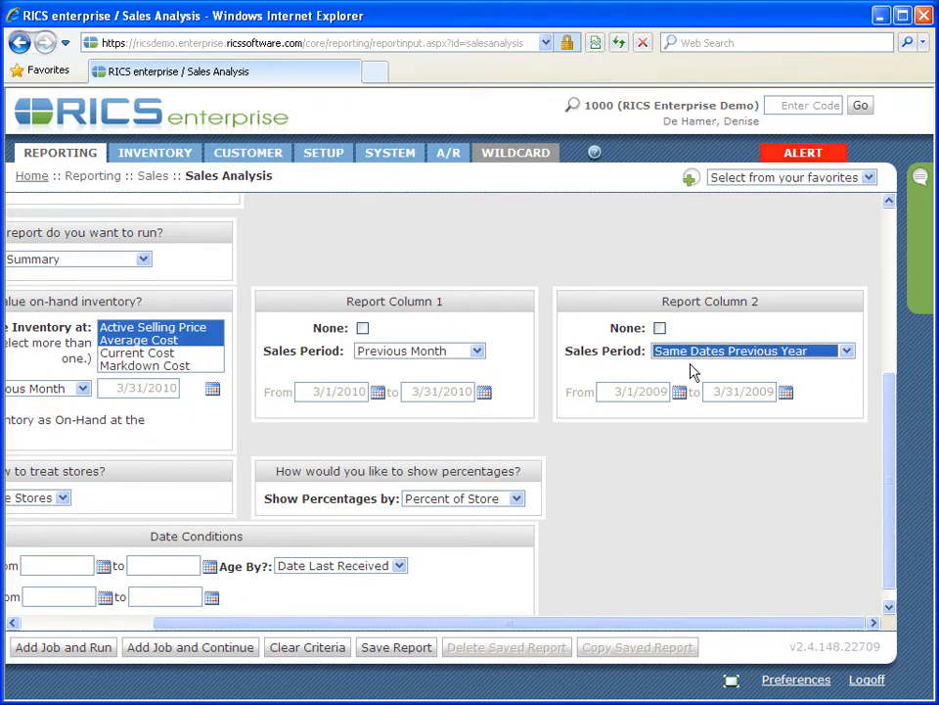
# Turn off Report Column 2 by setting it to None, and keep percentages shown by Percent of Store.
pyautogui.click(850, 360)
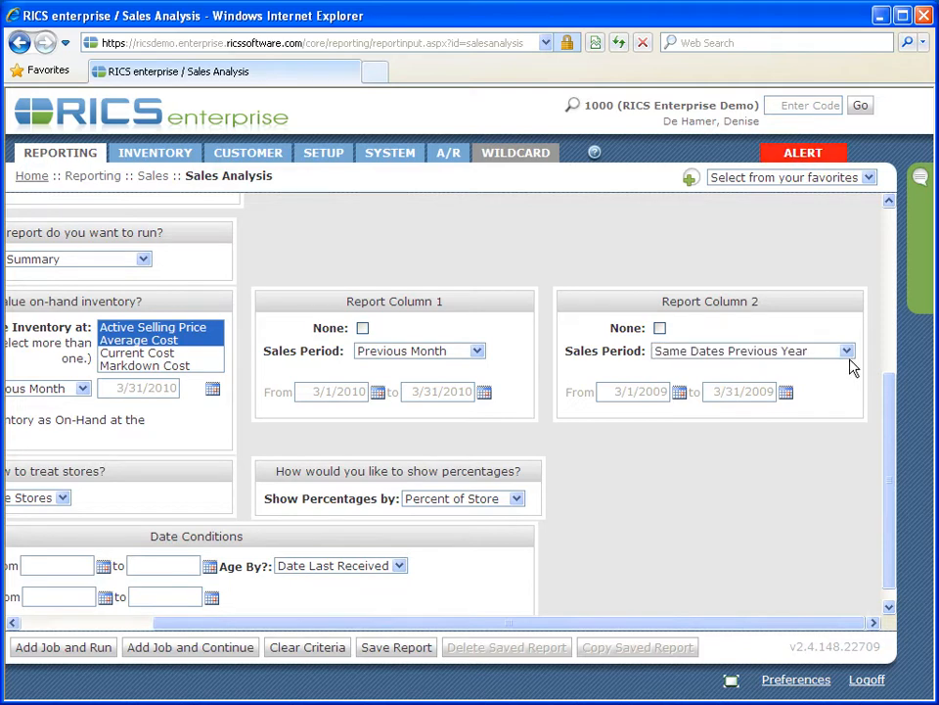
pyautogui.click(848, 357)
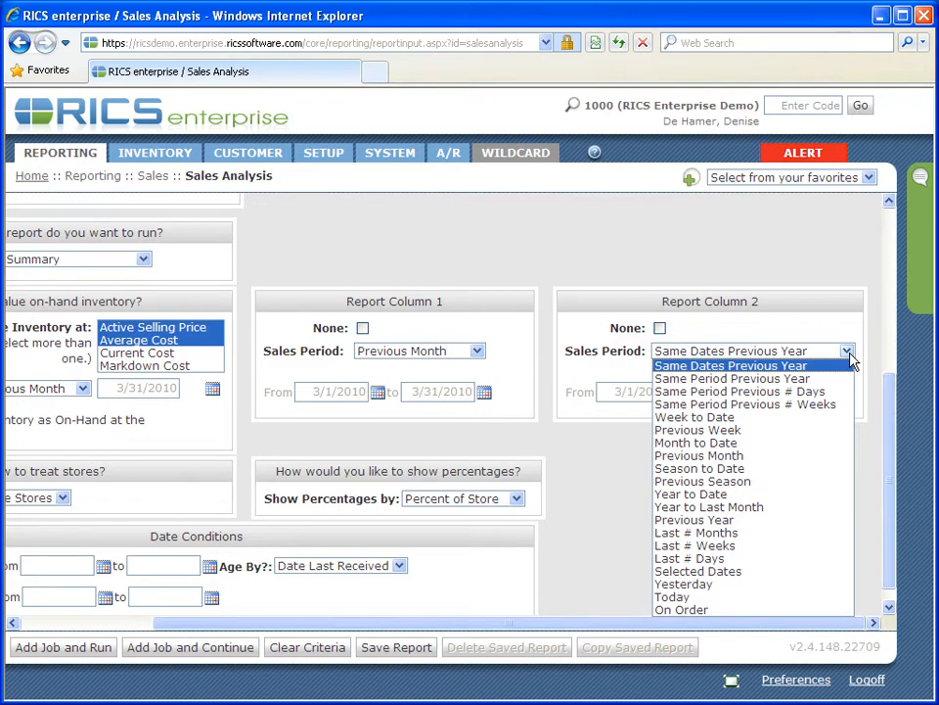
pyautogui.click(850, 360)
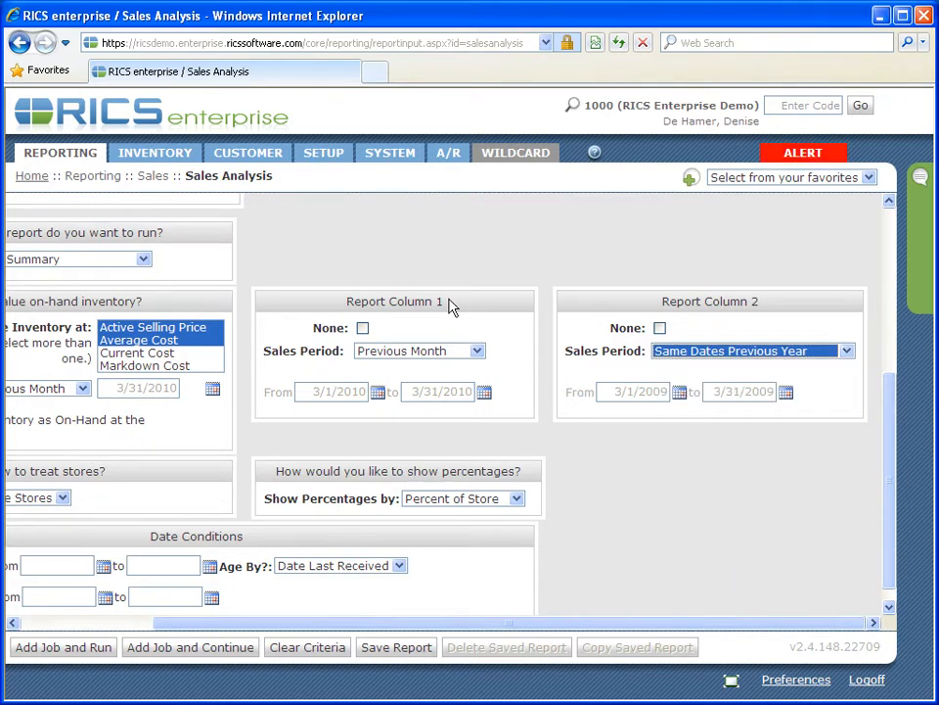
pyautogui.click(660, 328)
pyautogui.press('Tab')
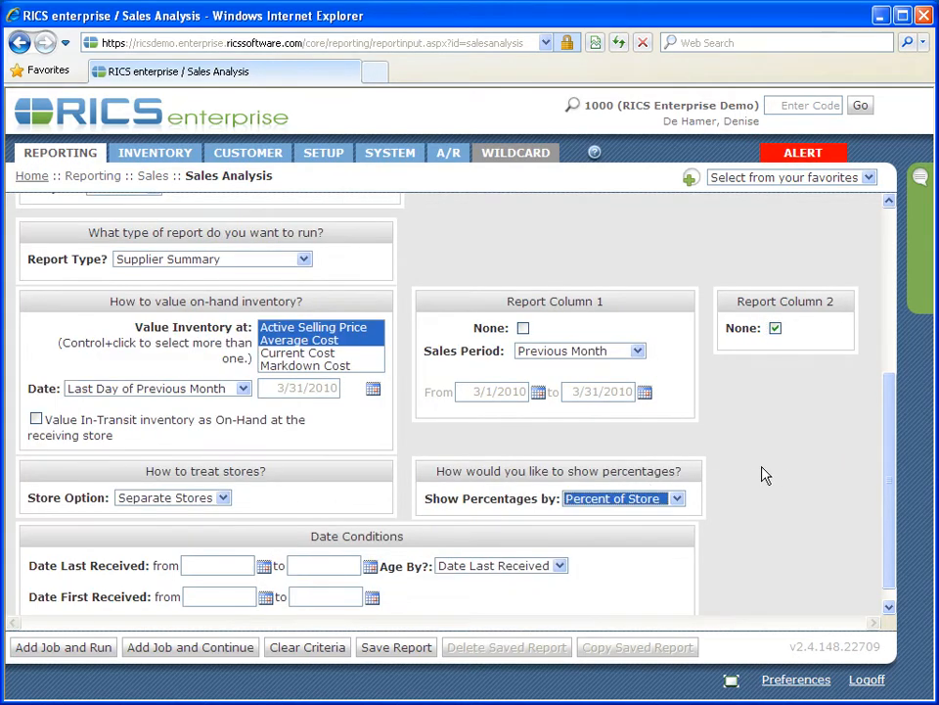
pyautogui.click(682, 502)
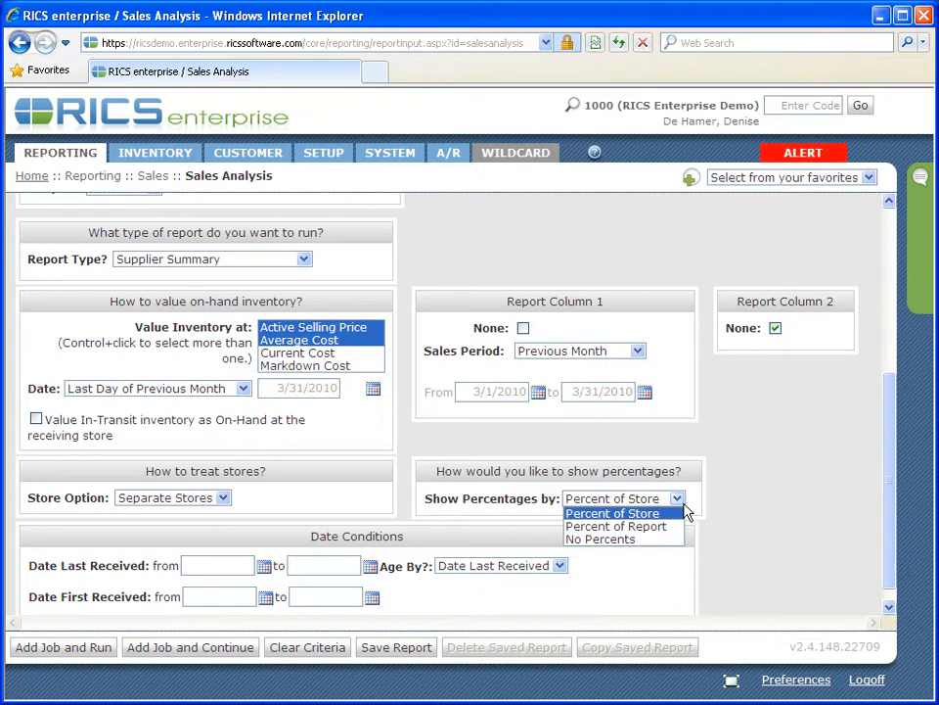
pyautogui.click(685, 509)
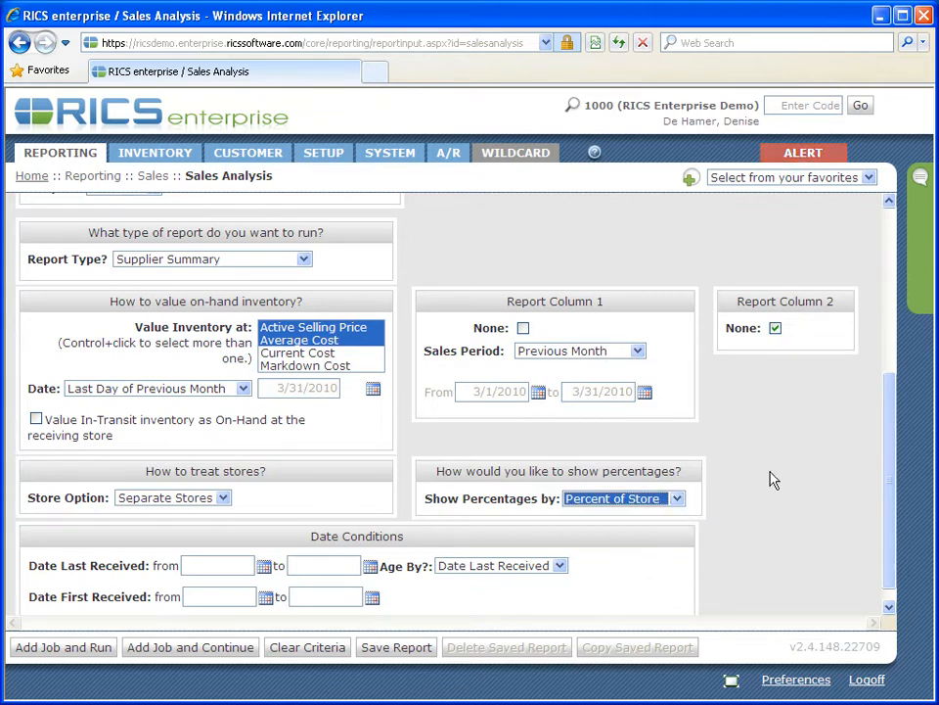
# Try limiting the report criteria to supplier code NEWB, and clear the supplier filter again.
pyautogui.scroll(5, 772, 479)
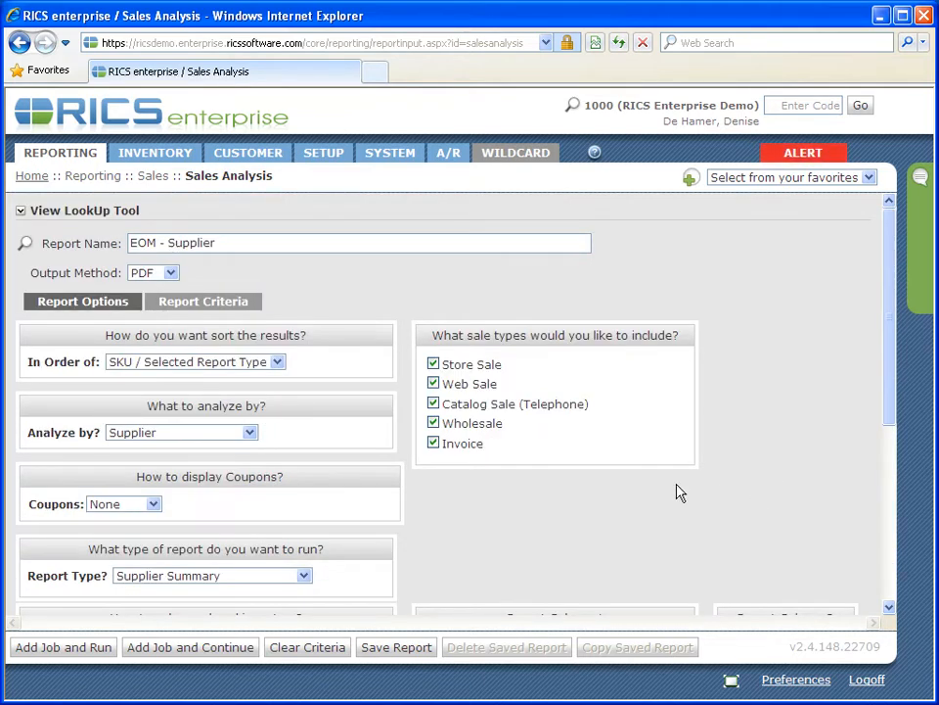
pyautogui.click(238, 307)
pyautogui.scroll(-2, 431, 300)
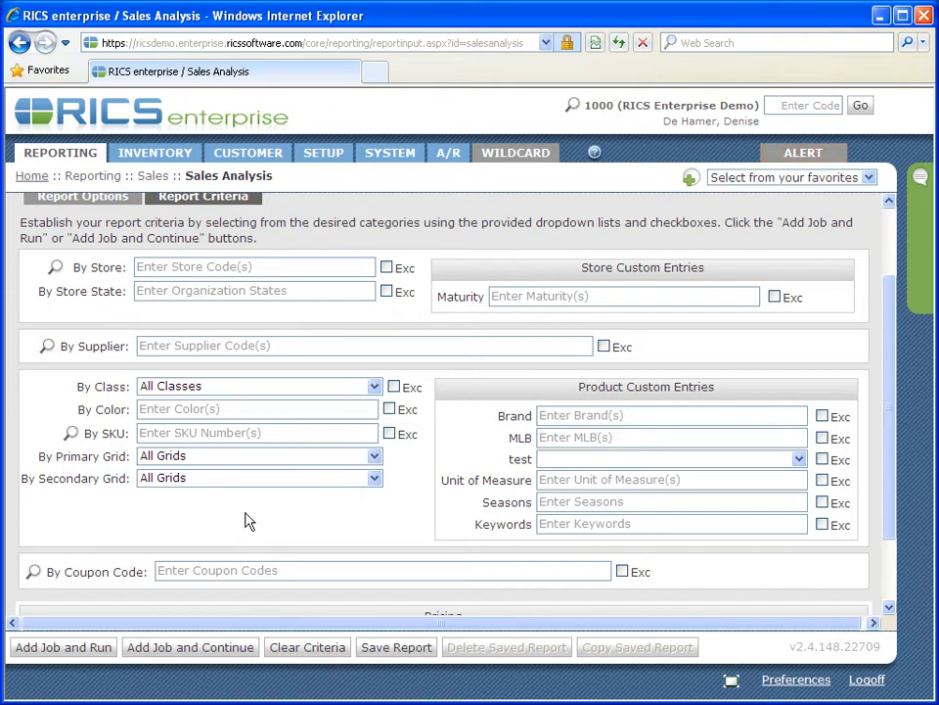
pyautogui.click(161, 344)
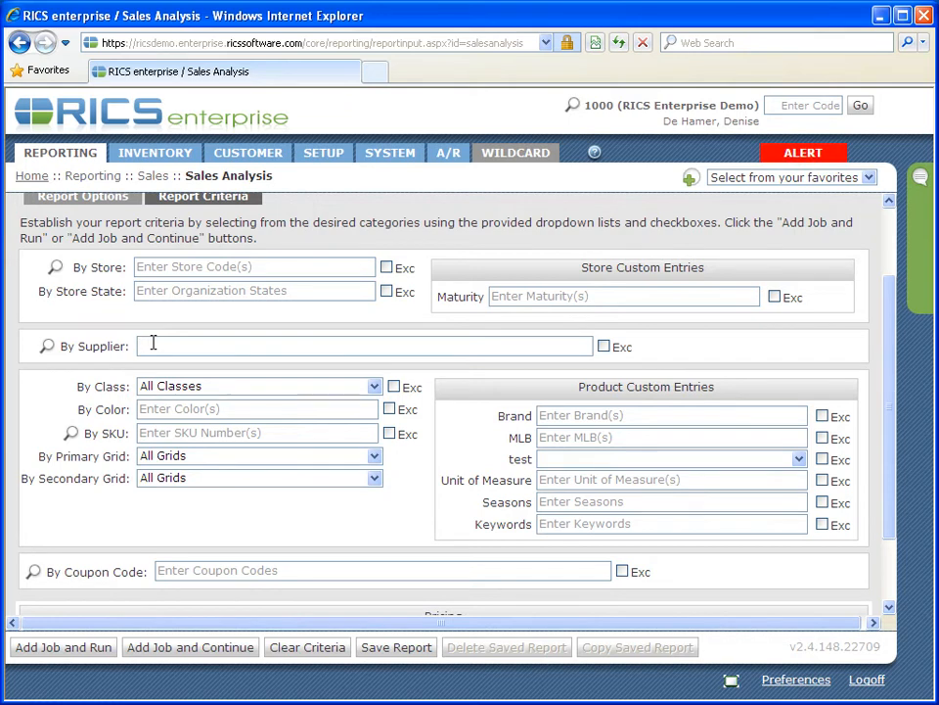
pyautogui.write('w')
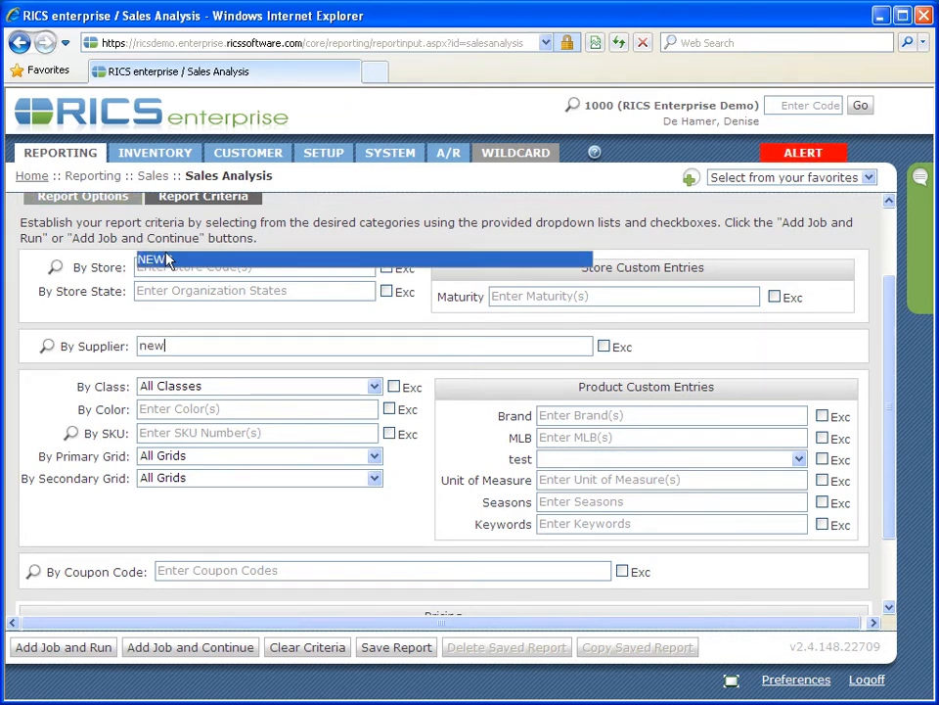
pyautogui.click(168, 260)
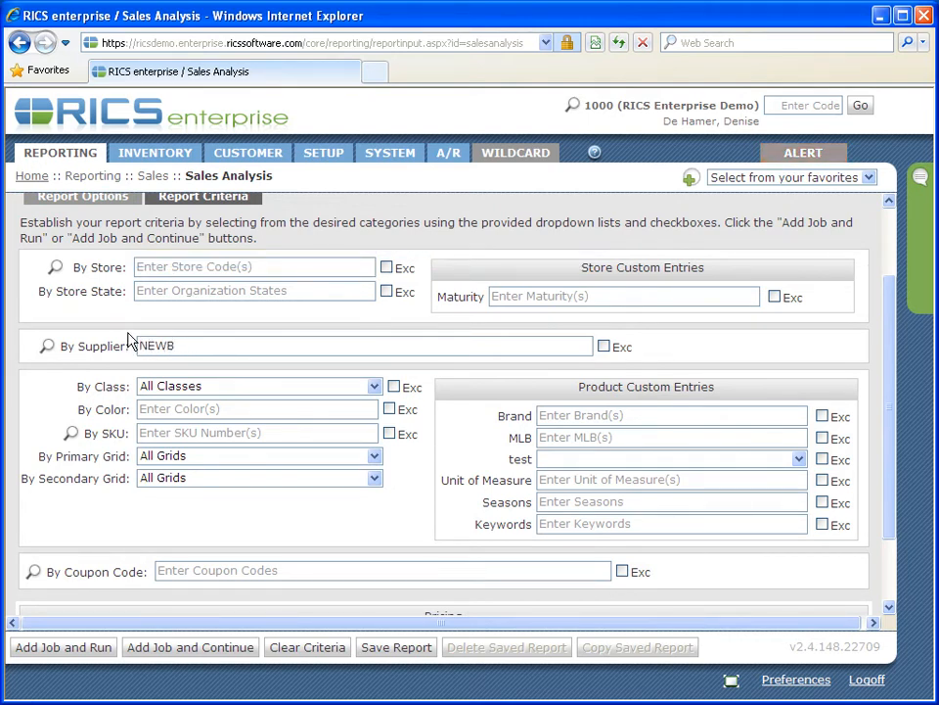
pyautogui.press('BackSpace')
pyautogui.press('BackSpace')
pyautogui.press('BackSpace')
pyautogui.press('BackSpace')
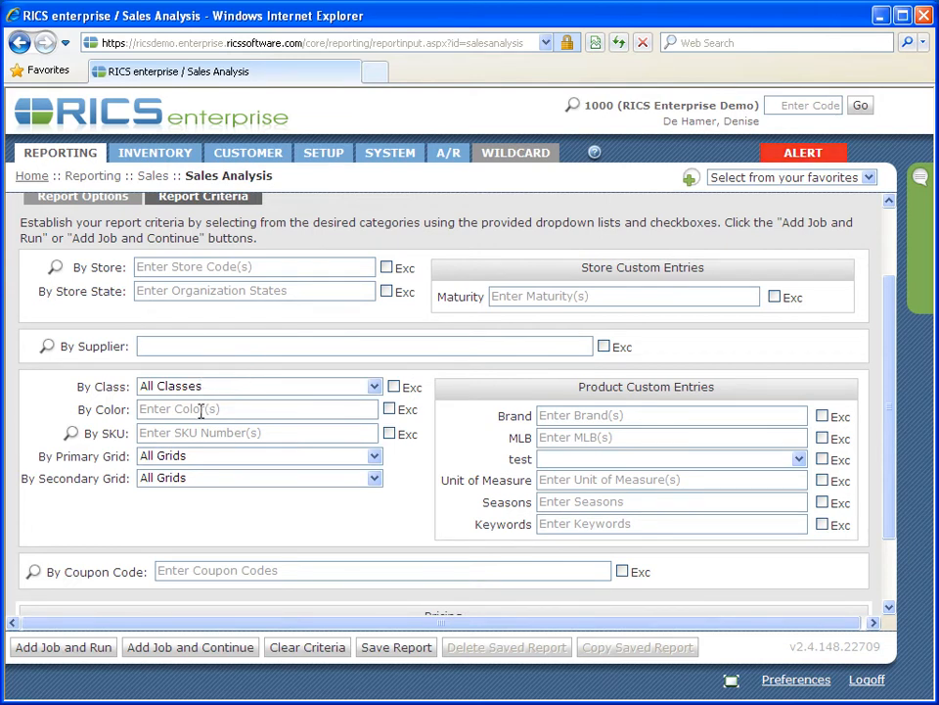
# Save the Sales Analysis setup as the report EOM - Supplier, leaving all criteria filters unset.
pyautogui.scroll(-2, 201, 412)
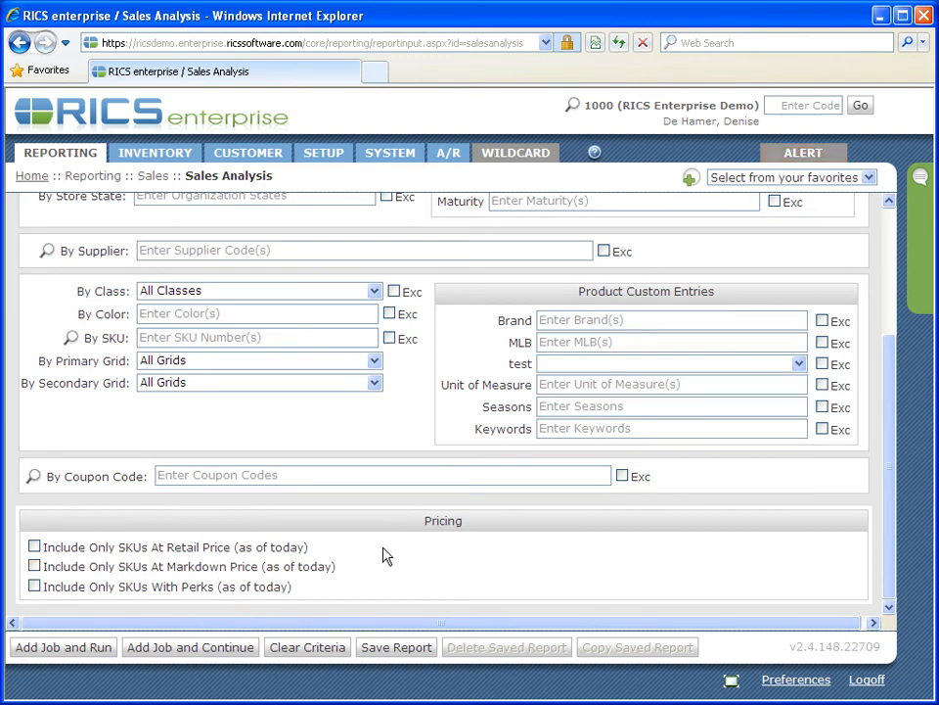
pyautogui.scroll(3, 386, 556)
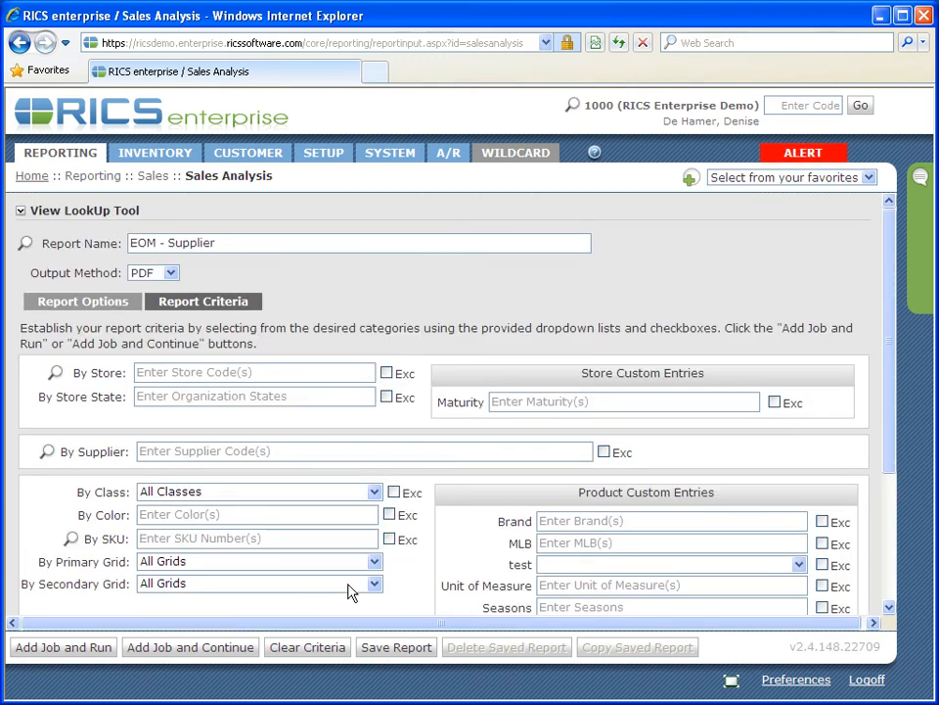
pyautogui.click(394, 651)
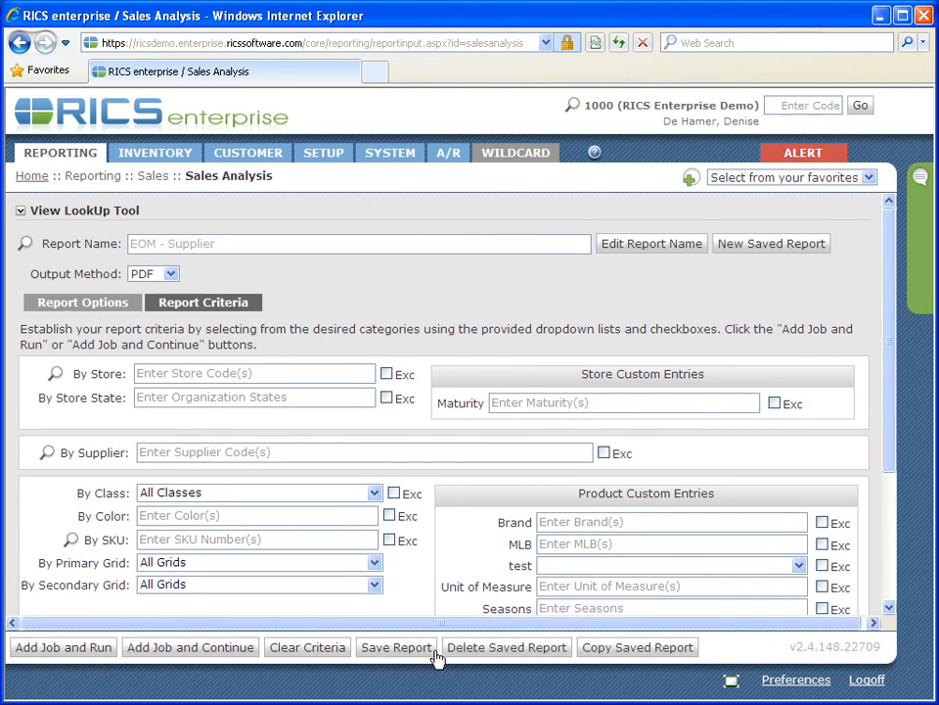